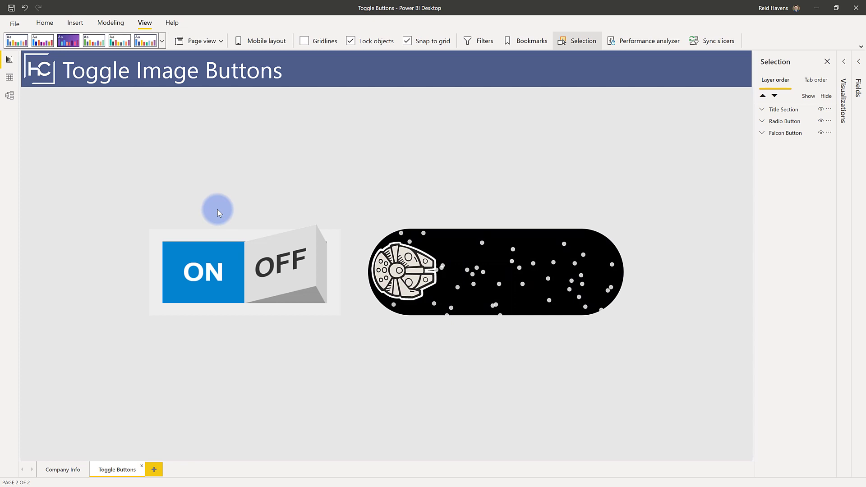
- Flip the radio toggle back and forth between ON and OFF several times, ending on OFF
ctrl+click(221, 265)
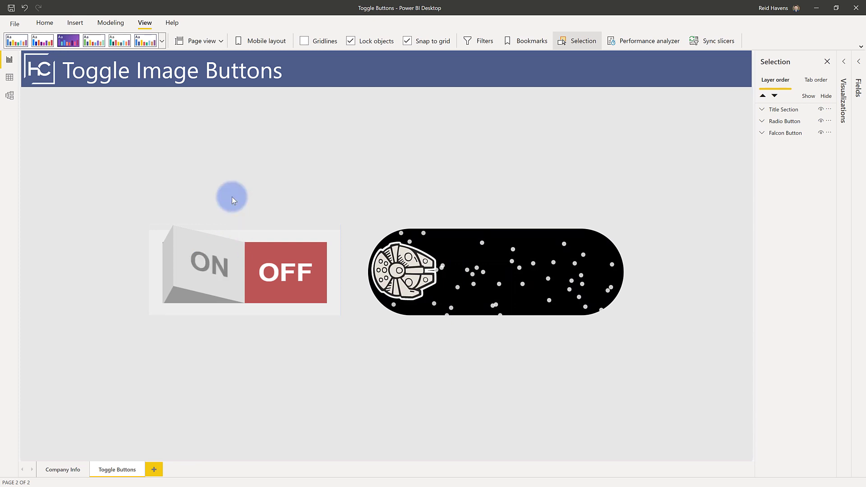
ctrl+click(226, 267)
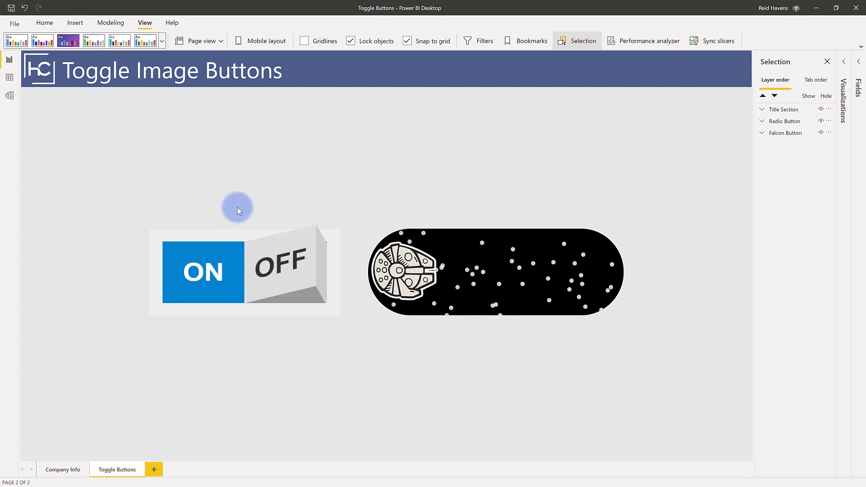
ctrl+click(244, 273)
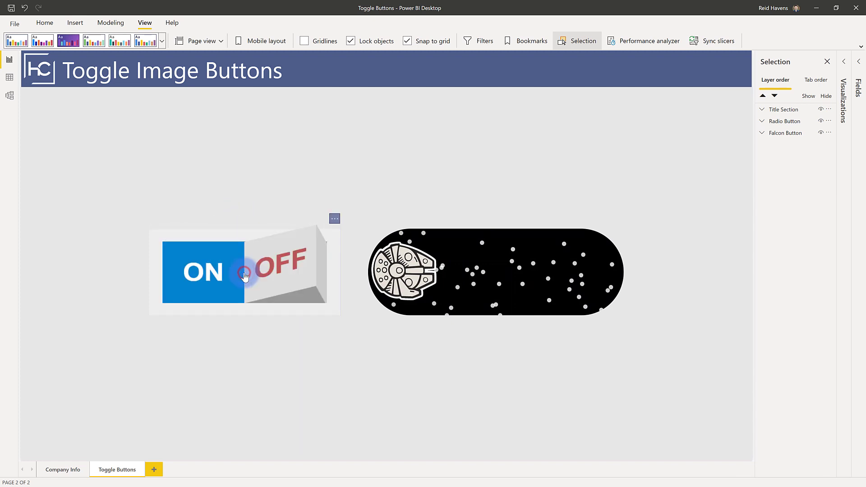
ctrl+click(245, 274)
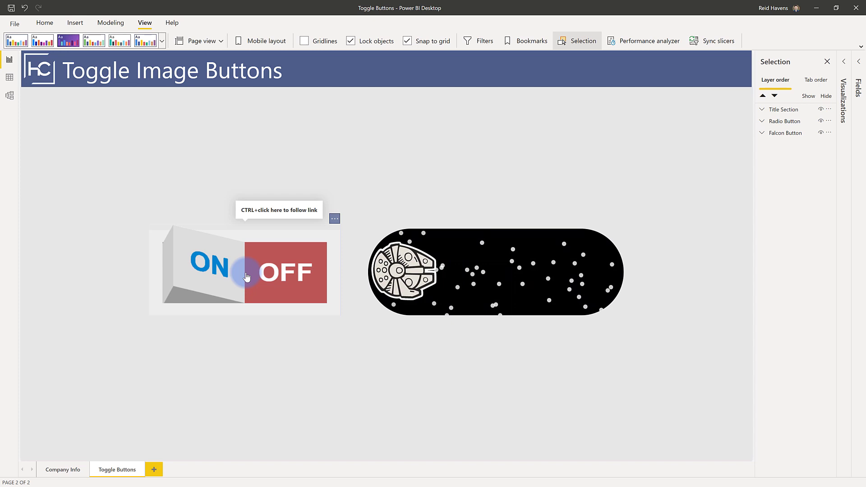
ctrl+click(247, 275)
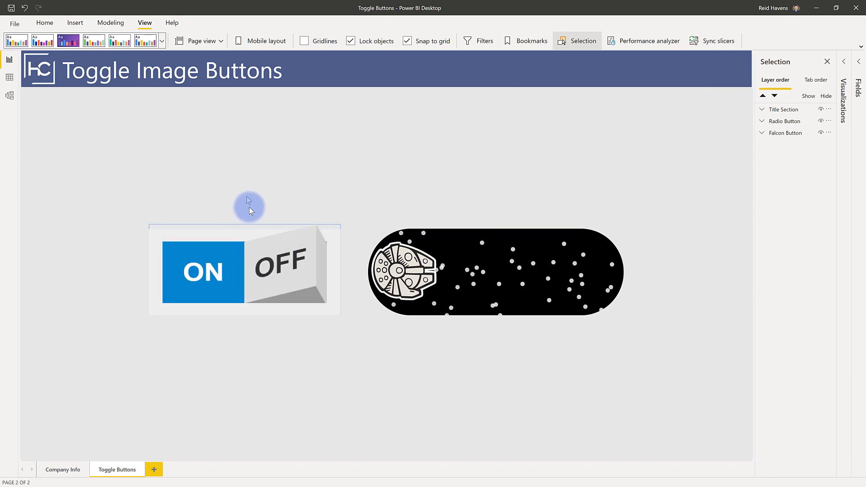
ctrl+click(216, 282)
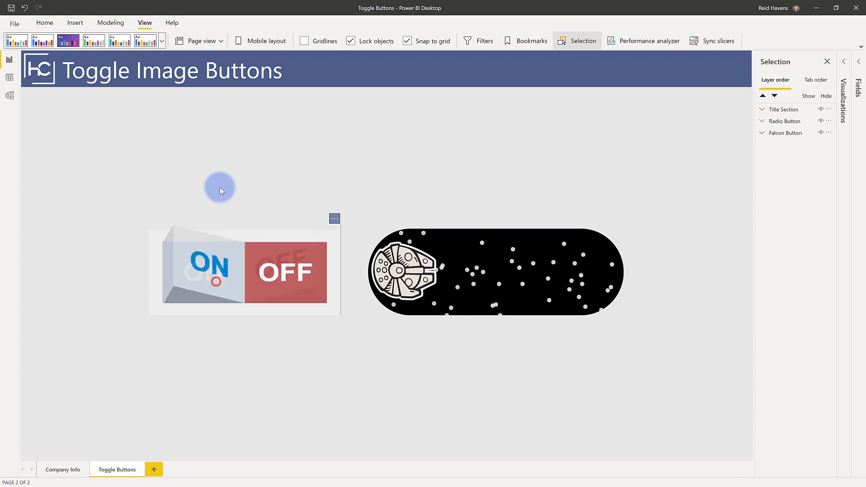
- In the Selection pane, hide and reshow the Radio Button group's Off Button and On Button layers
click(244, 255)
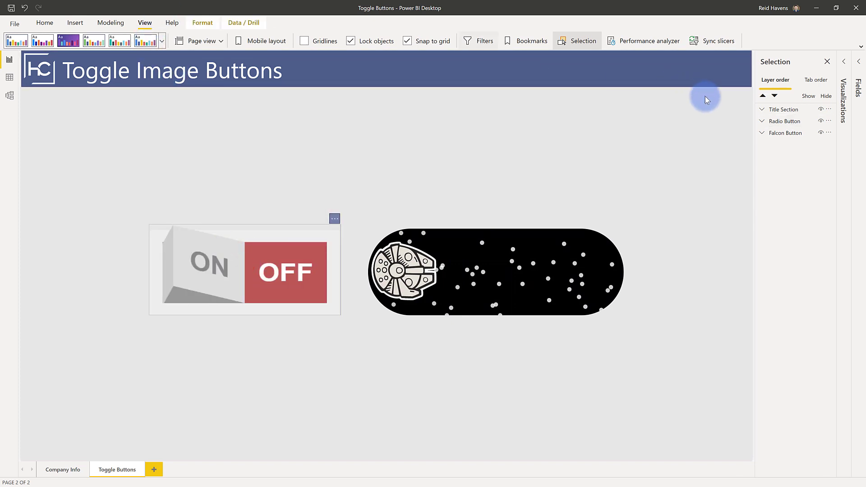
click(762, 121)
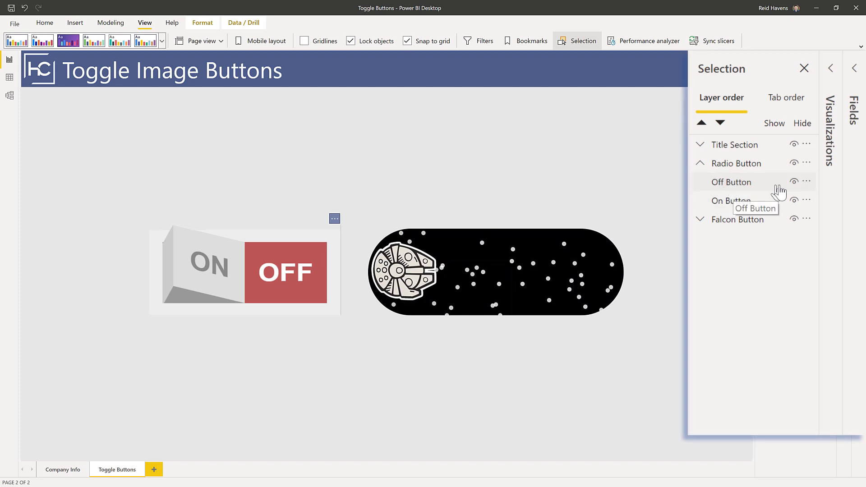
click(794, 181)
click(794, 200)
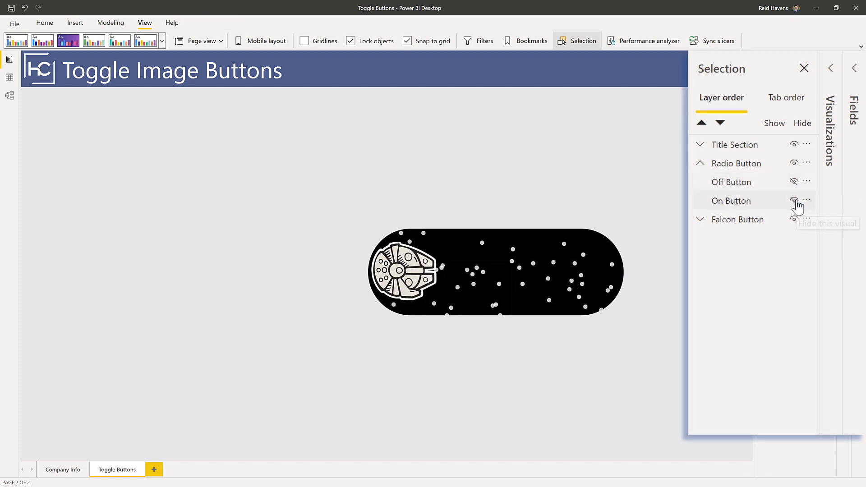
click(795, 201)
click(794, 180)
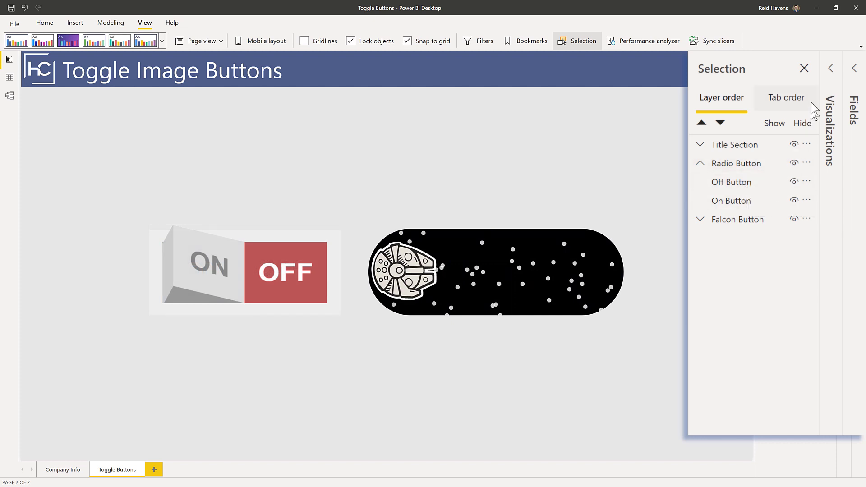
- In the Bookmarks pane's Radio Button group, apply Radio On and Radio Off alternately, ending on Radio Off
click(527, 41)
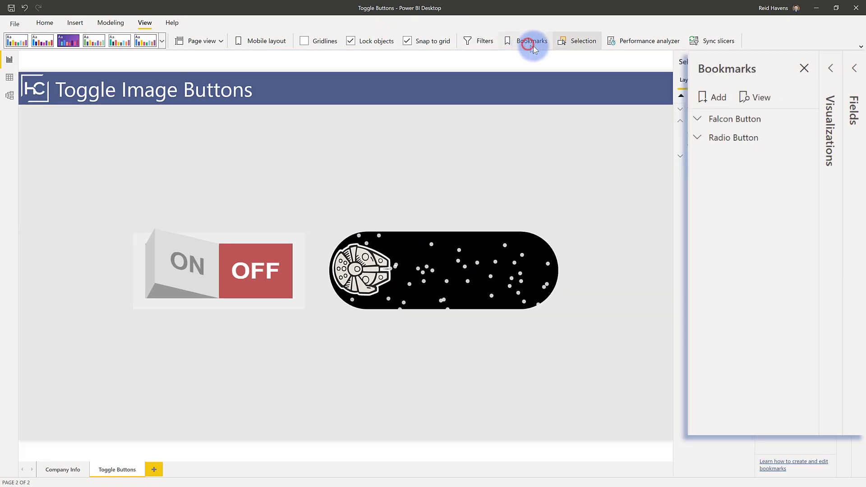
click(698, 138)
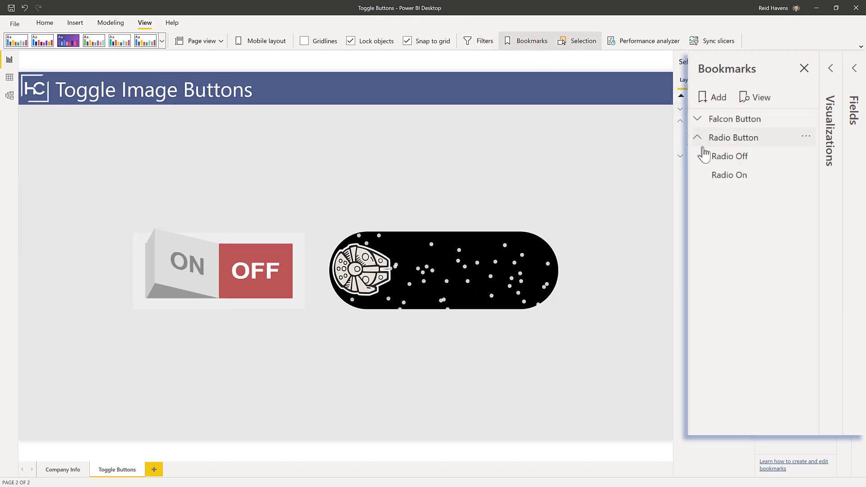
click(736, 175)
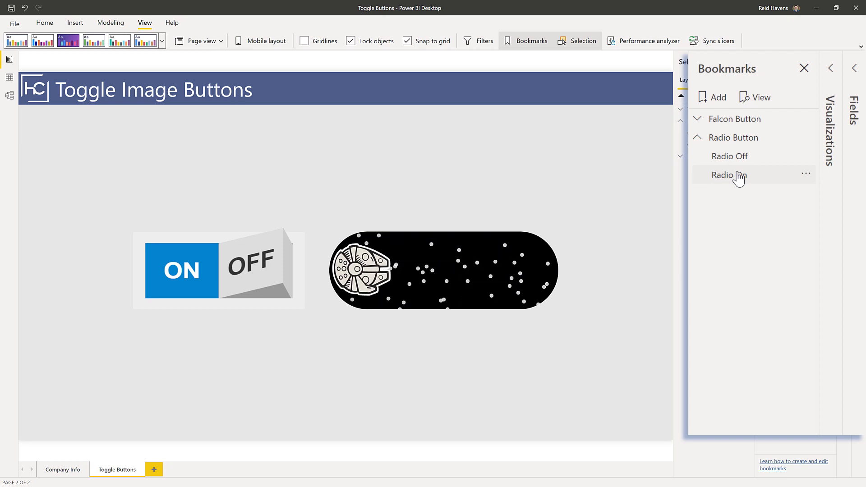
click(740, 163)
click(738, 178)
click(737, 157)
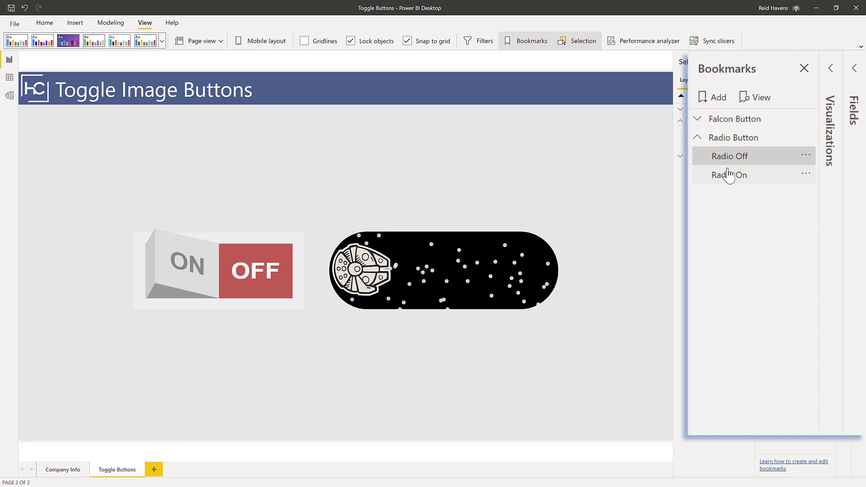
- Switch the Falcon button between its starfield and hyperspace images several times, ending on the blue streaks
click(645, 96)
ctrl+click(420, 267)
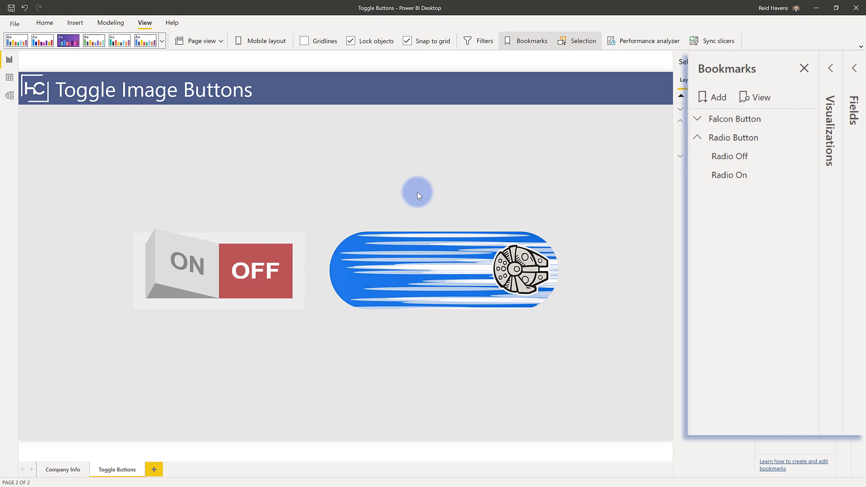
ctrl+click(415, 273)
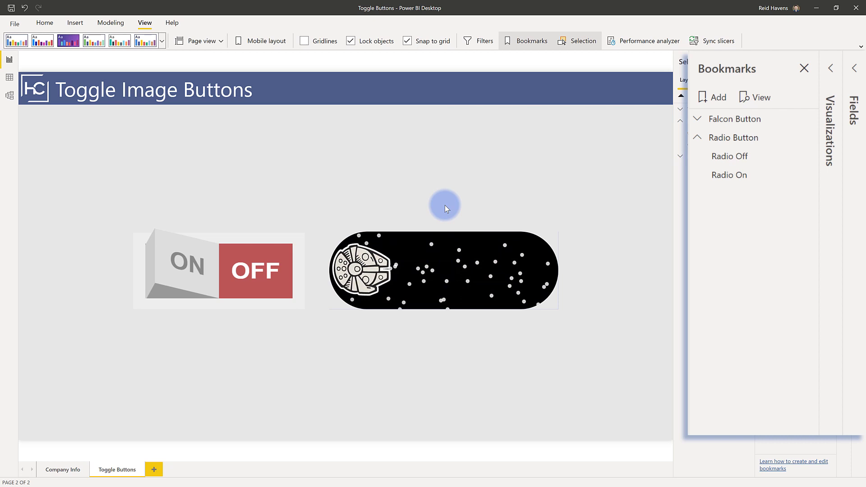
ctrl+click(445, 239)
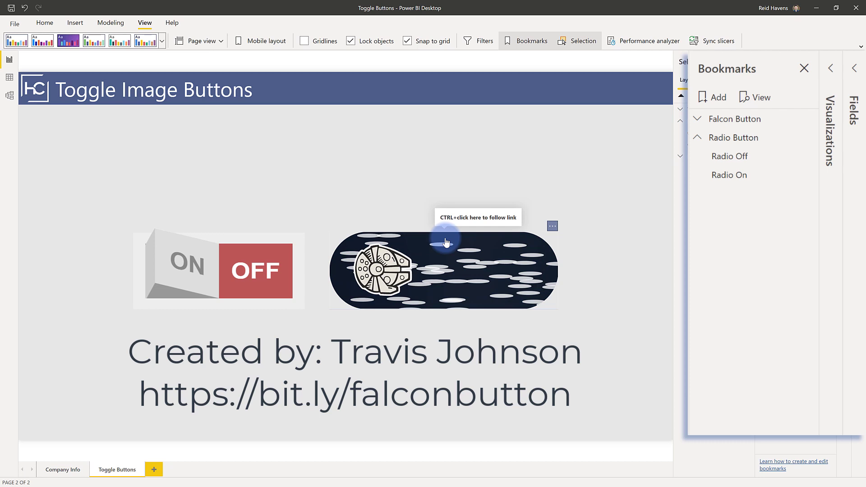
ctrl+click(445, 243)
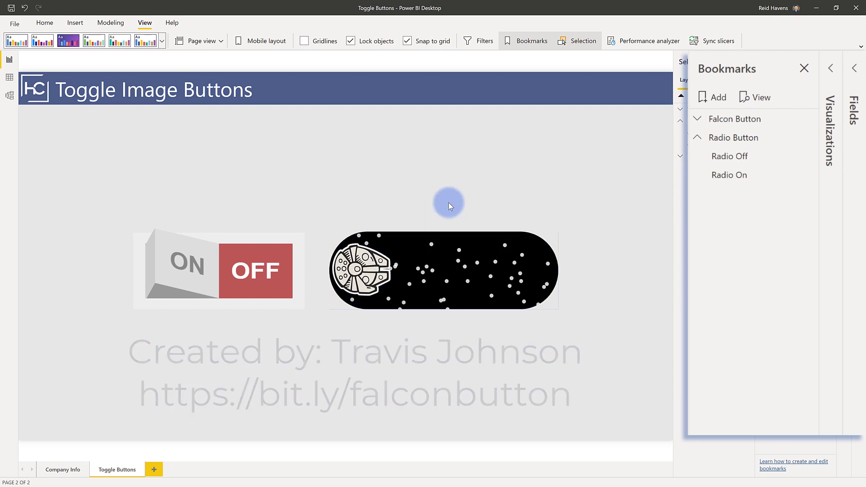
ctrl+click(441, 239)
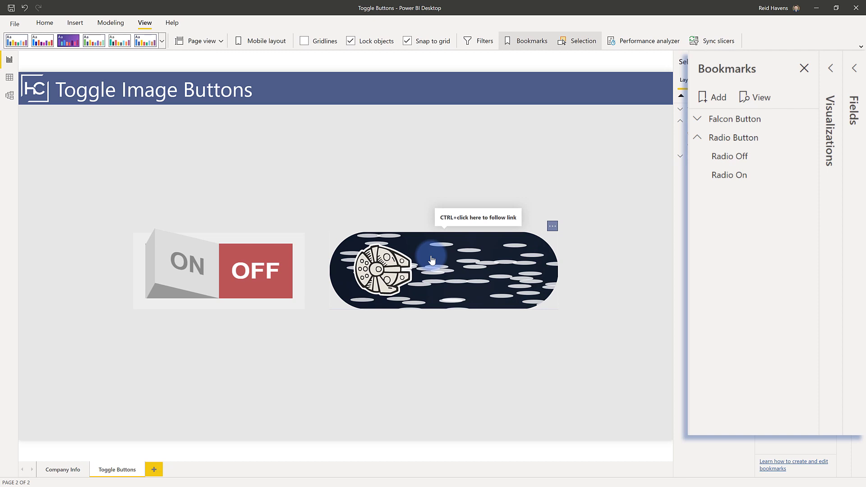
ctrl+click(492, 273)
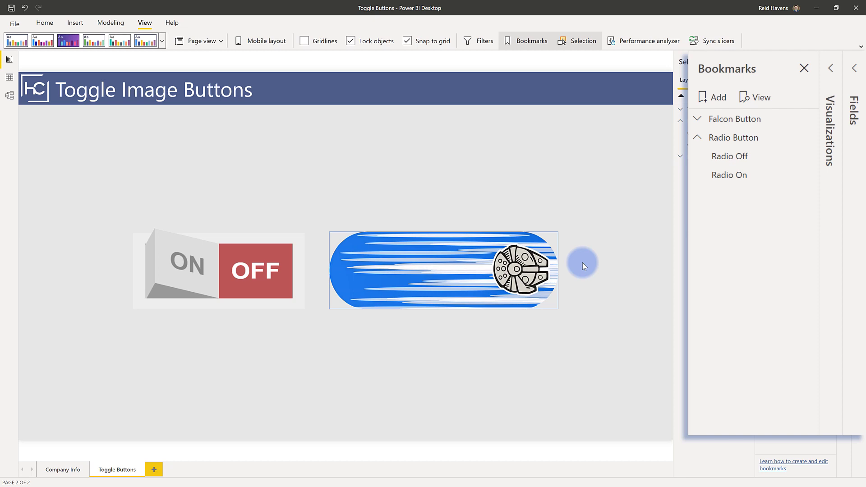
- Select the Falcon button and expand its Fill settings to list the Default state, On hover, On press and Disabled states
click(831, 68)
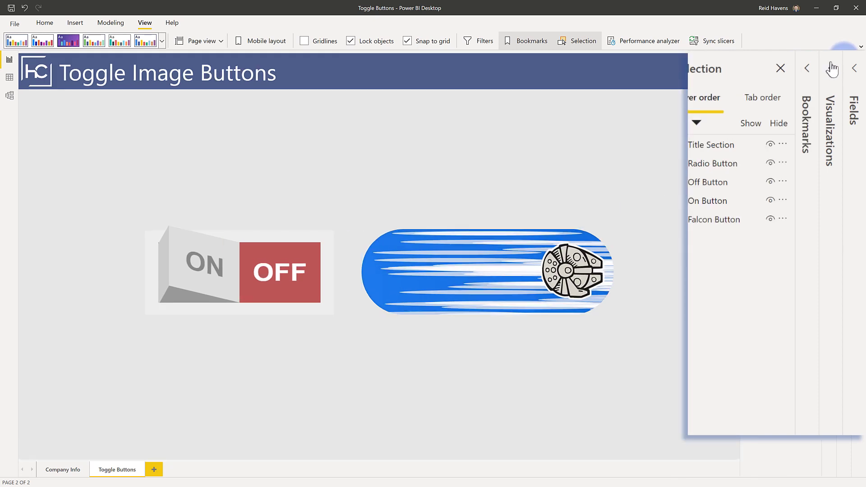
click(449, 258)
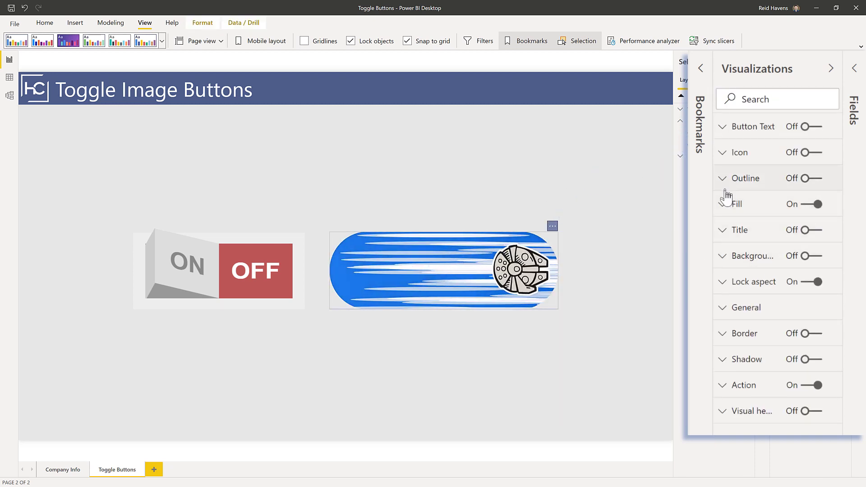
click(721, 209)
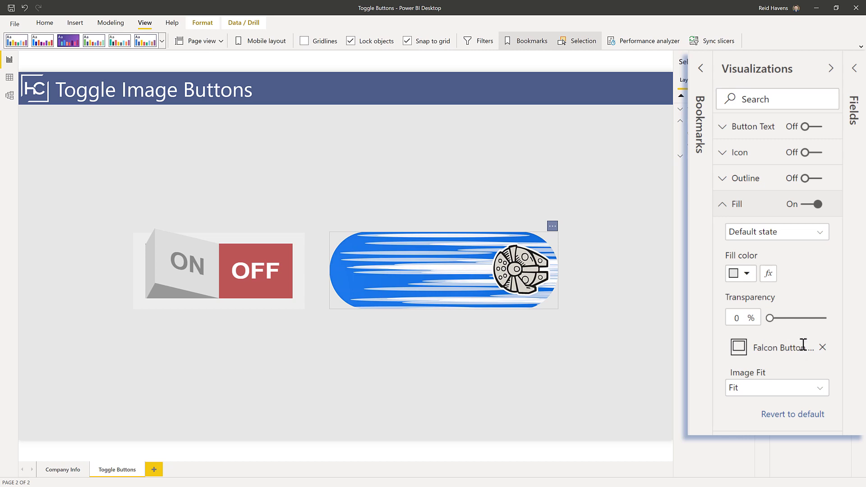
click(783, 240)
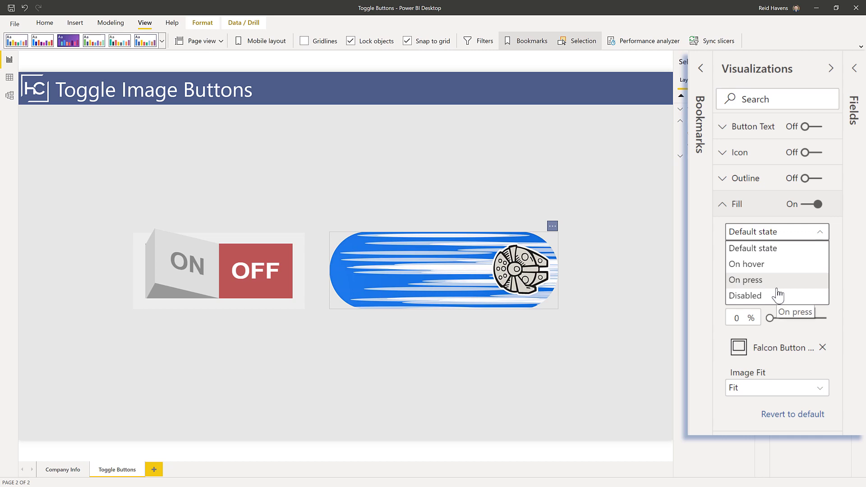
- Show the On hover fill settings, then toggle the Falcon button repeatedly to test its images
click(772, 266)
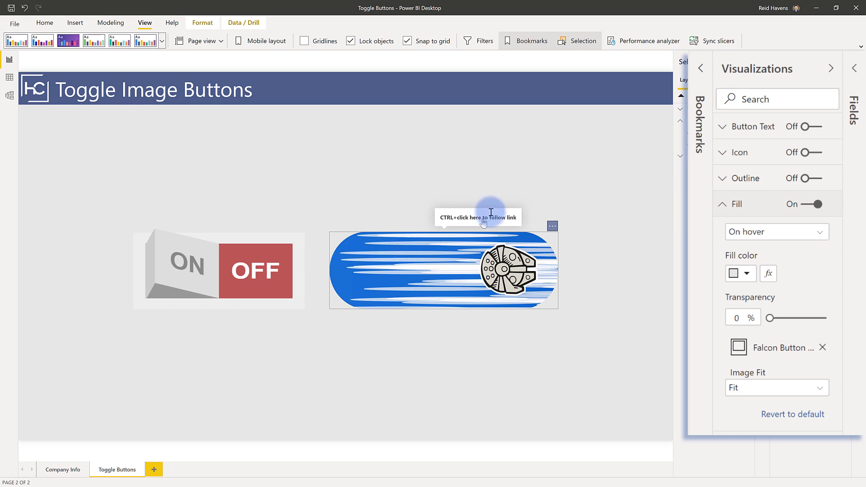
ctrl+click(493, 269)
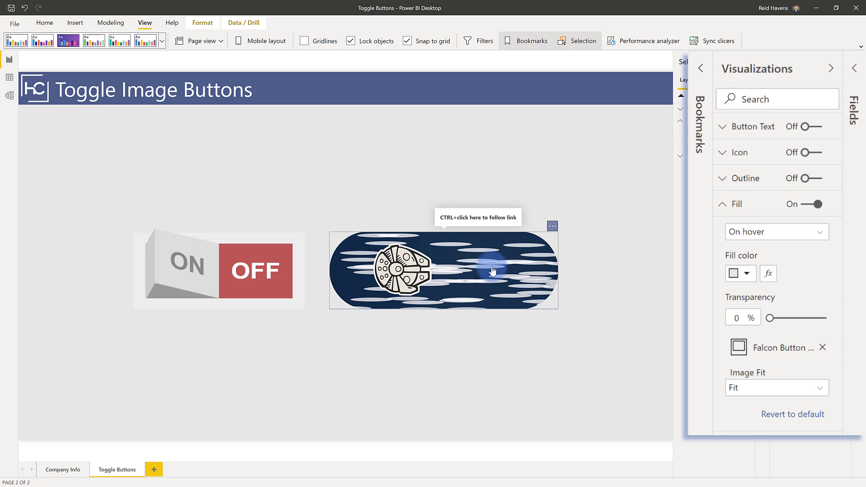
ctrl+click(492, 271)
ctrl+click(493, 270)
ctrl+click(493, 272)
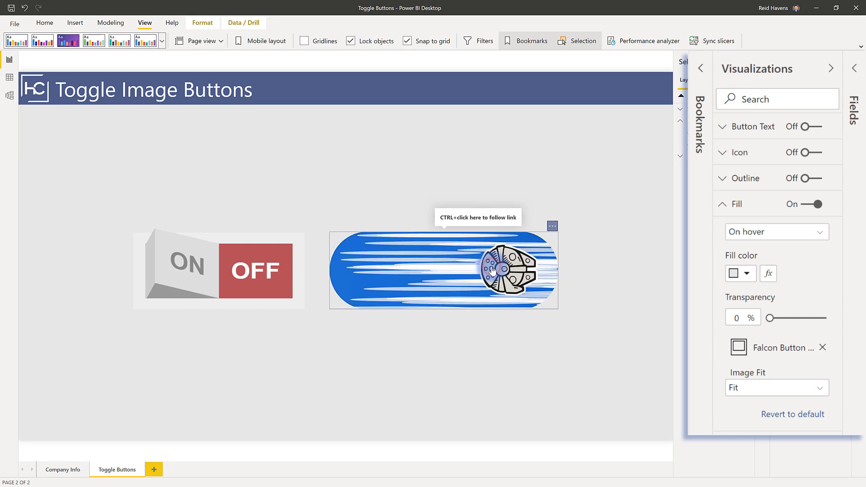
ctrl+click(492, 272)
ctrl+click(492, 272)
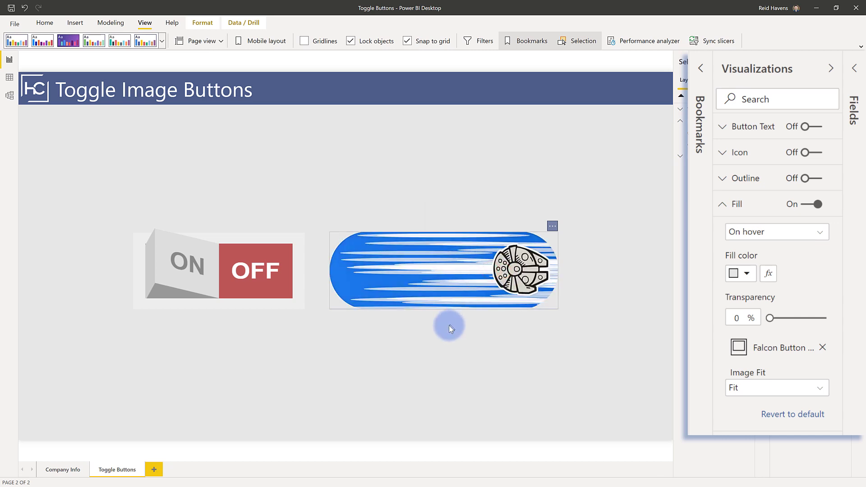
- Deselect the Falcon button, toggle its image once more, and reselect it for formatting
click(434, 193)
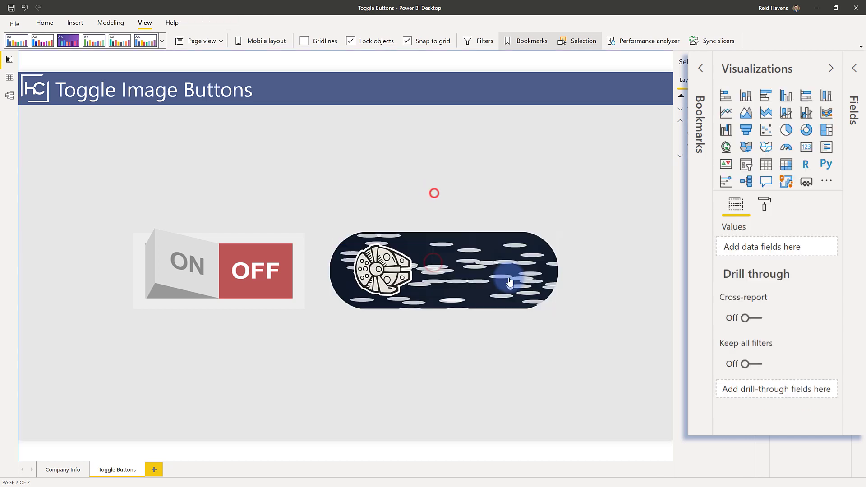
ctrl+click(509, 269)
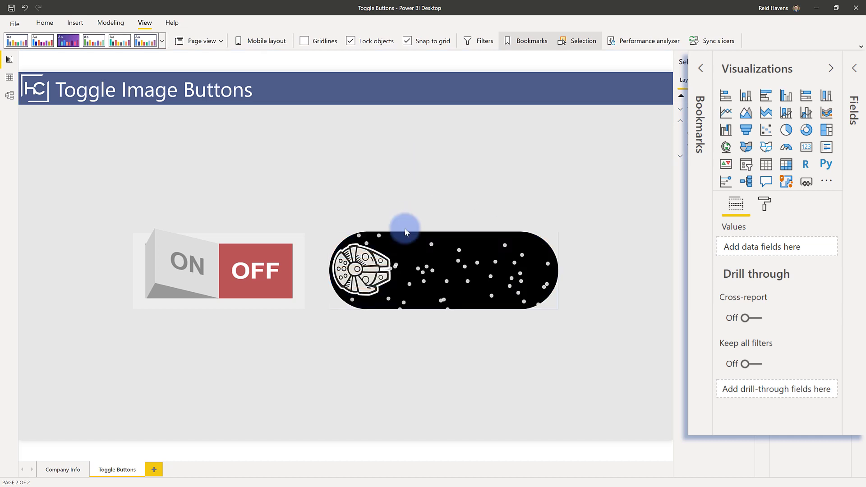
ctrl+click(393, 283)
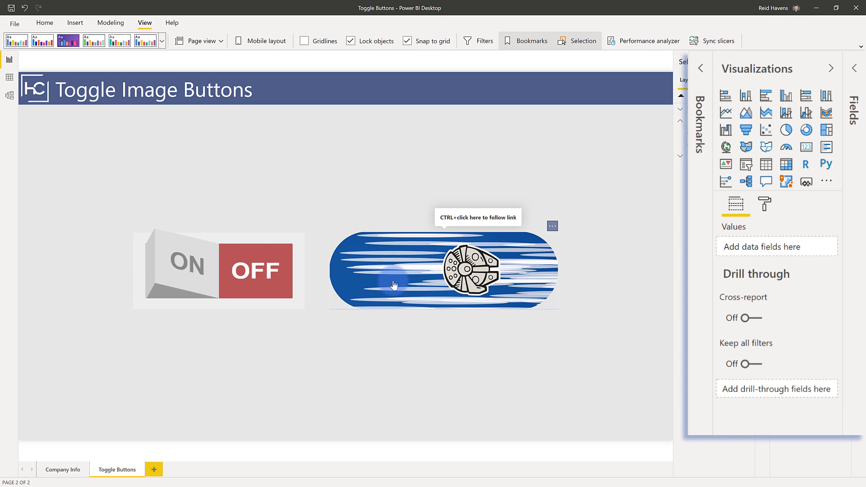
click(393, 283)
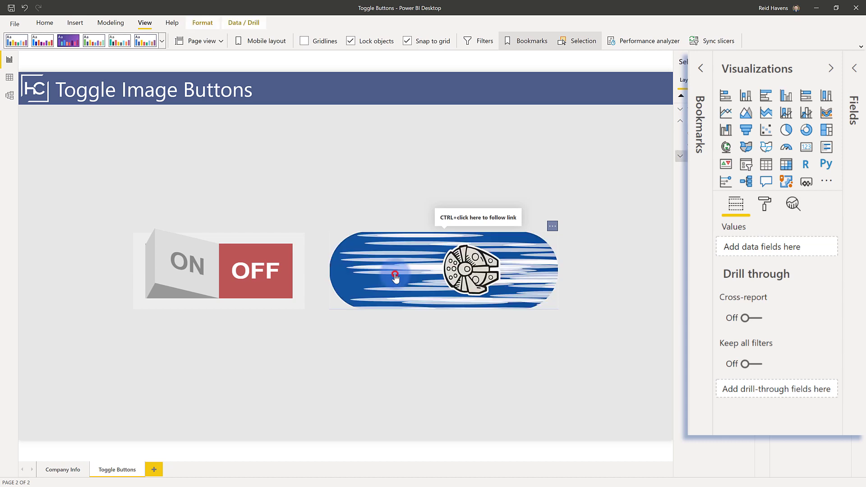
click(396, 273)
click(750, 208)
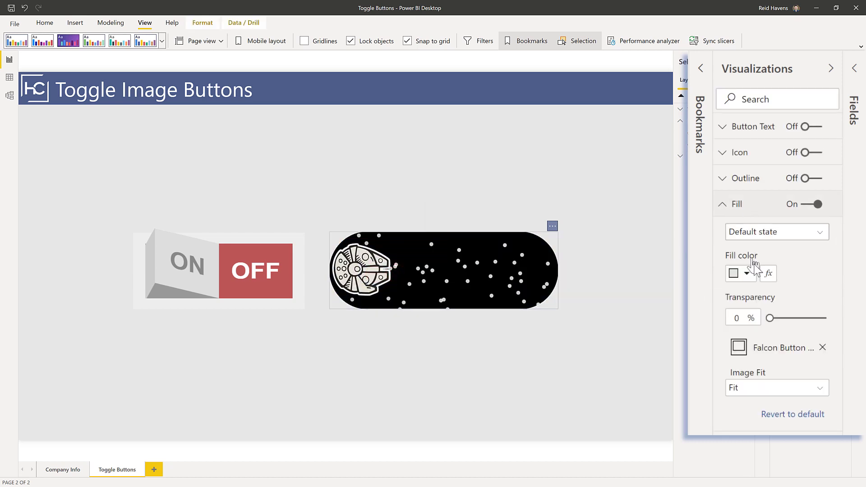